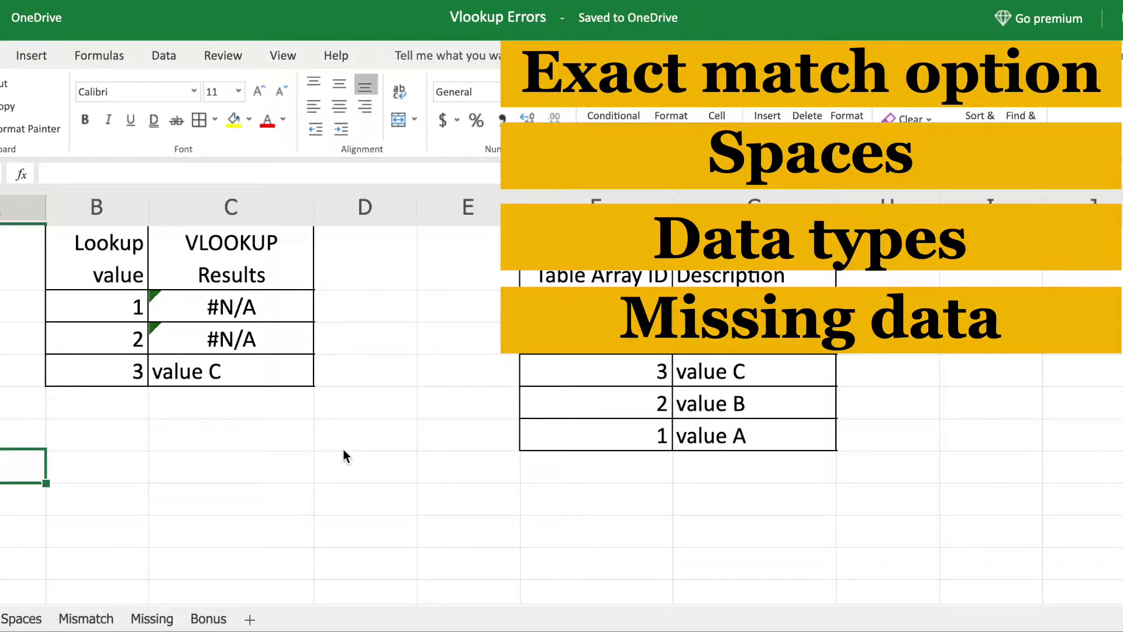
Step: Add 0 as the exact-match argument to C2's formula, making it =VLOOKUP(B2,F:G,2,0)
click(193, 421)
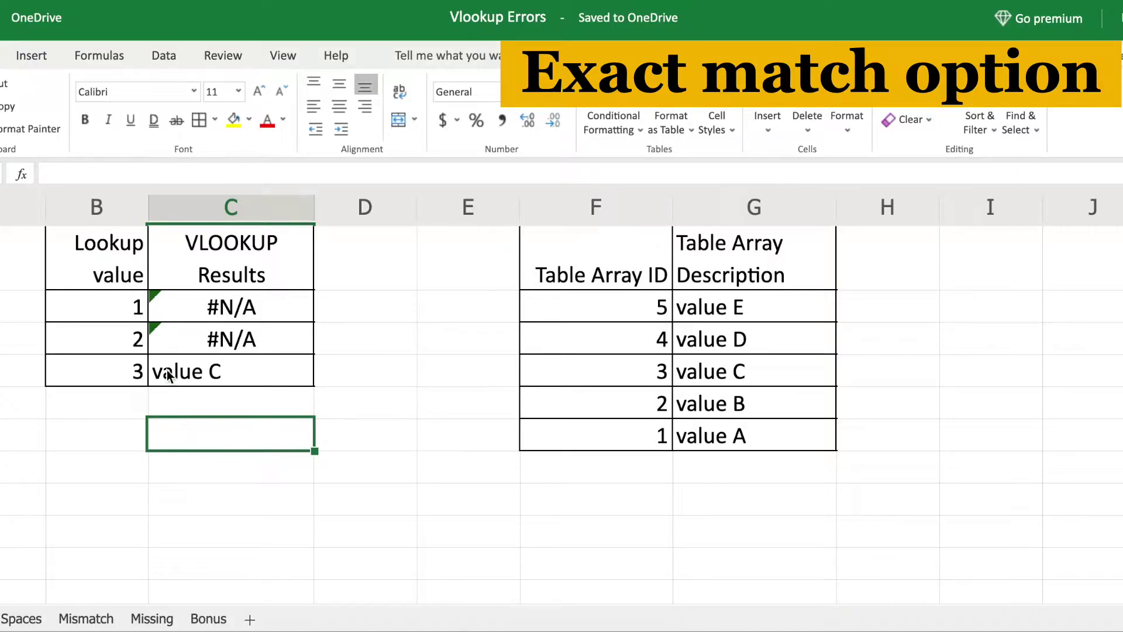
click(224, 315)
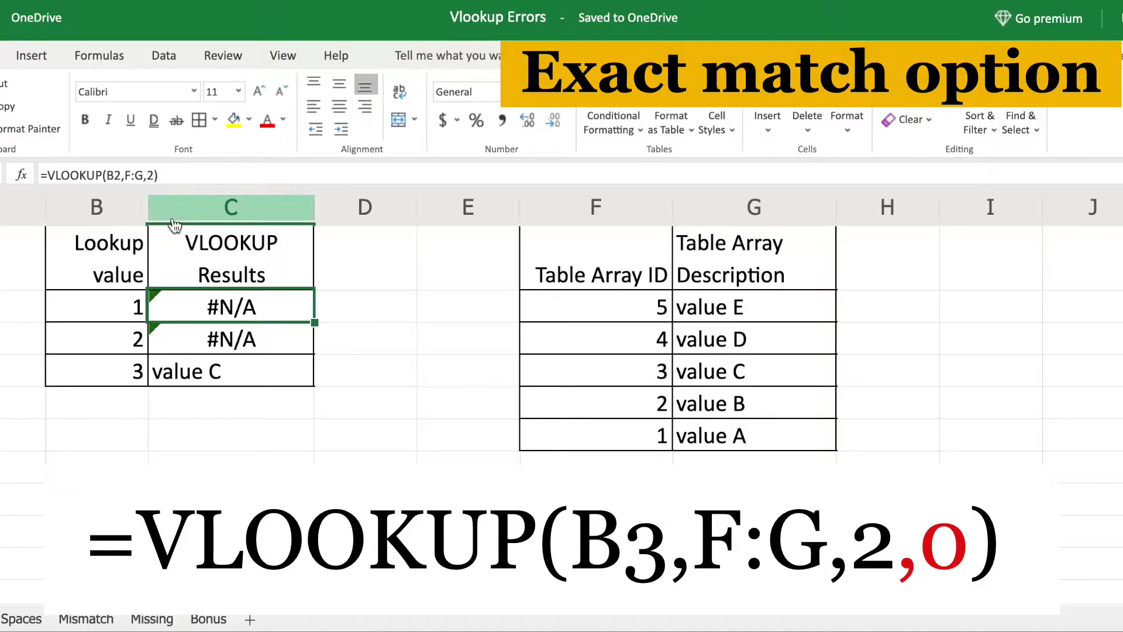
click(150, 175)
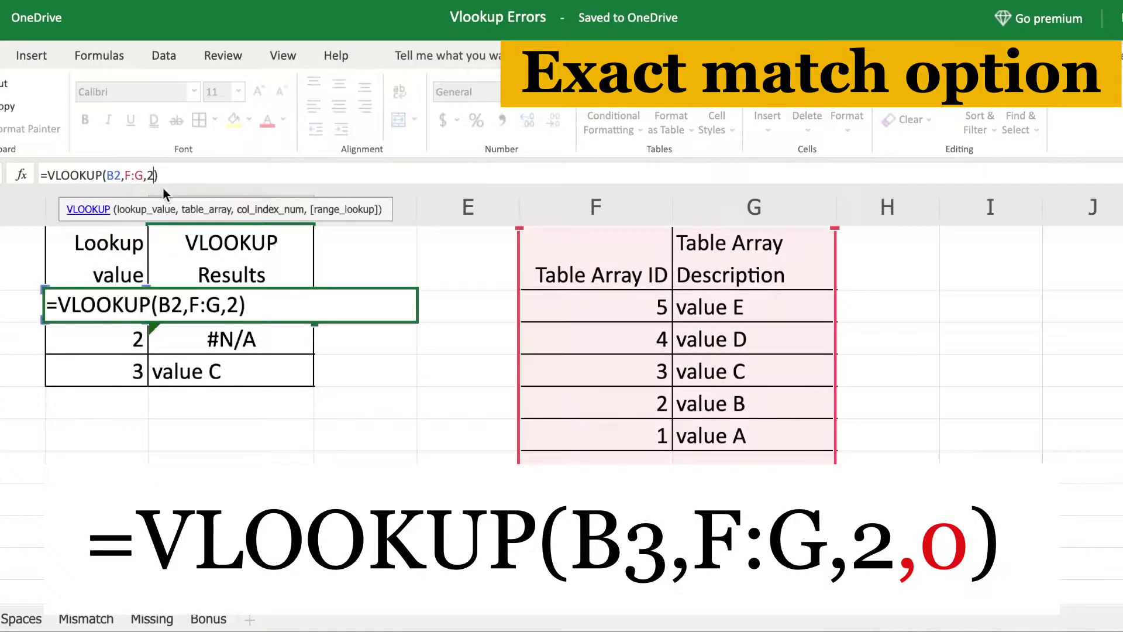
text(,0)
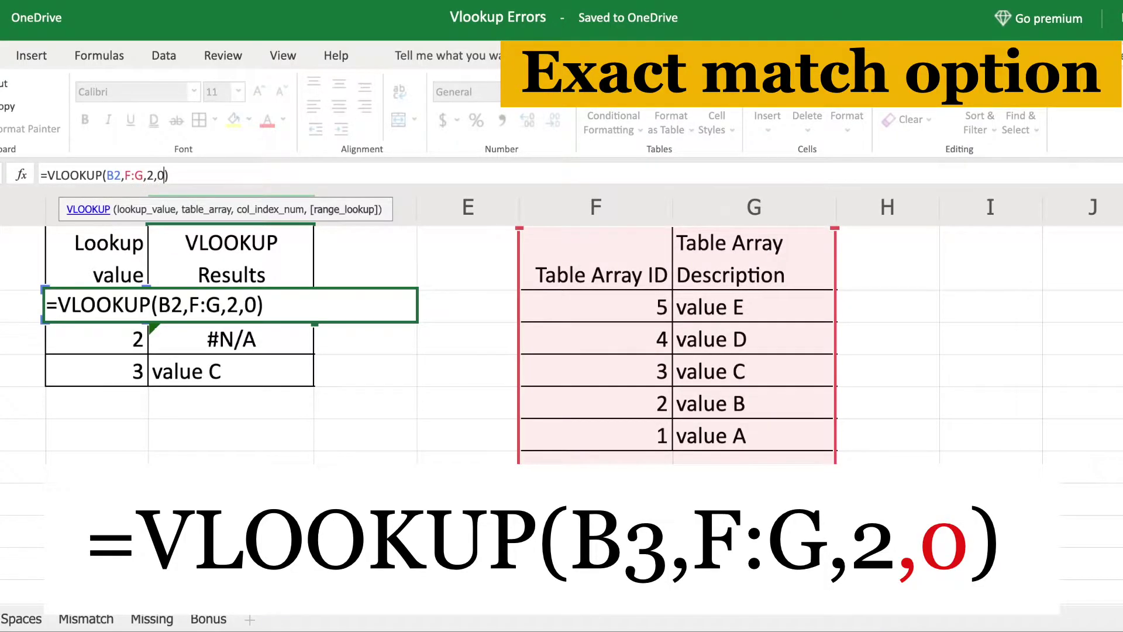
key(Return)
Step: Copy the exact-match VLOOKUP formula from C2 into C3
click(231, 307)
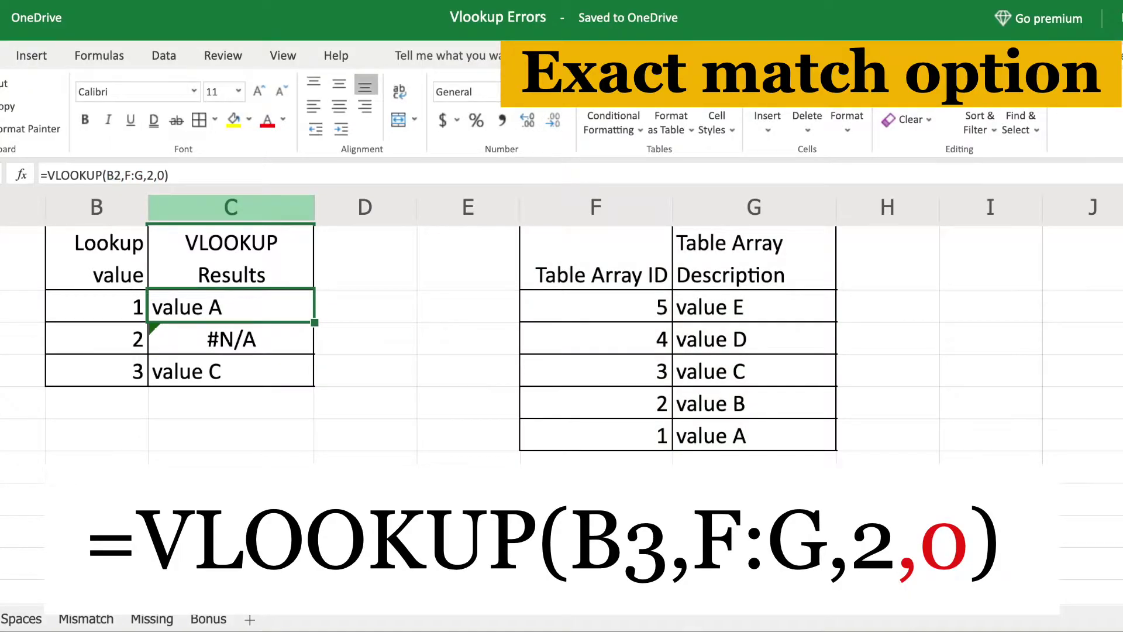
key(ctrl+c)
key(Down)
key(ctrl+v)
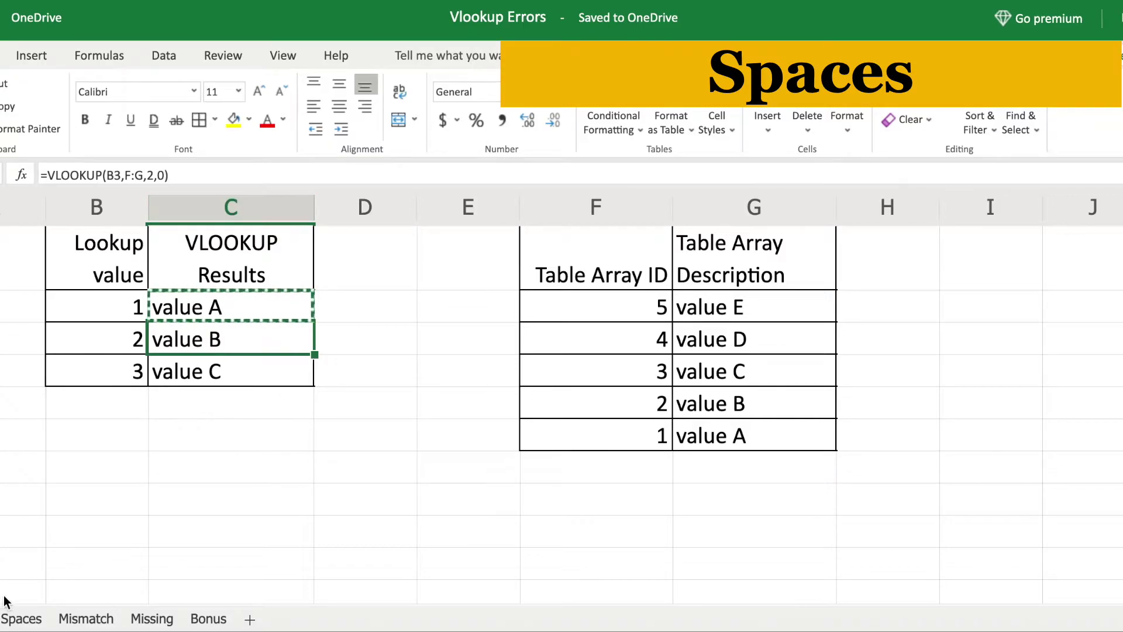
Step: On the Spaces sheet, wrap the lookup value B4 in TRIM within C4's formula: =VLOOKUP(trim(B4),F:G,2,0)
click(16, 619)
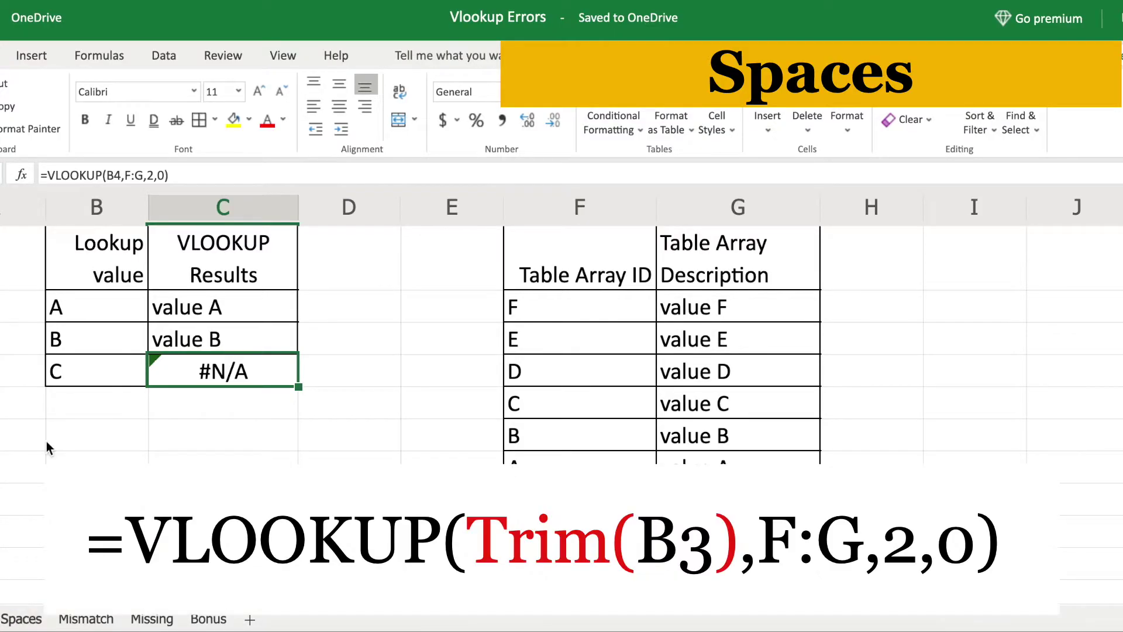
click(114, 175)
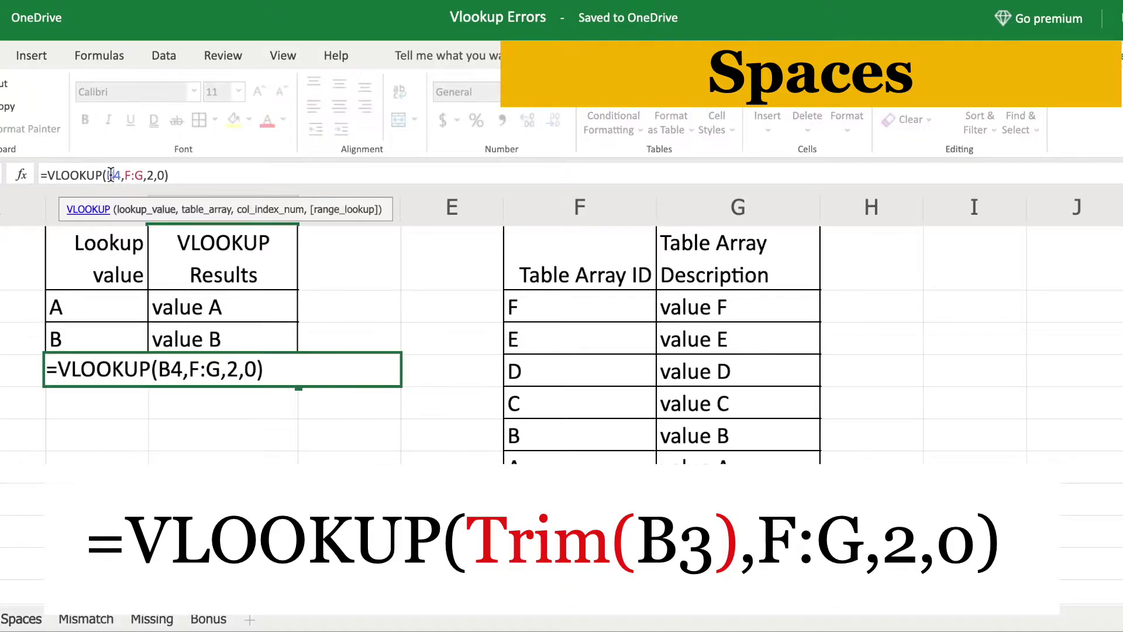
text(trim)
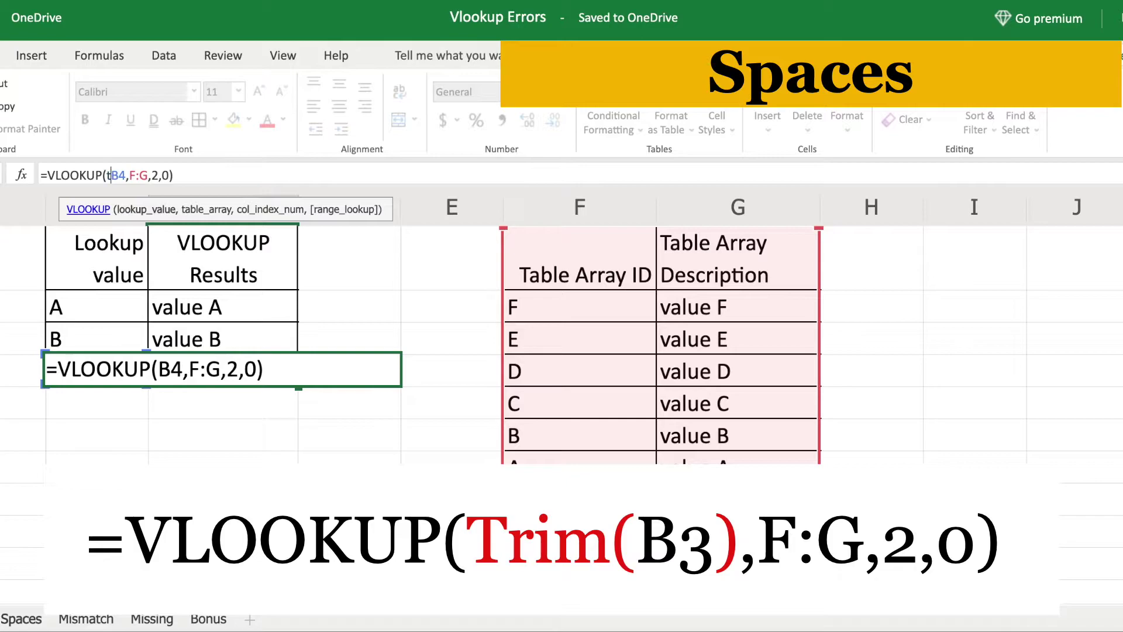
text(()
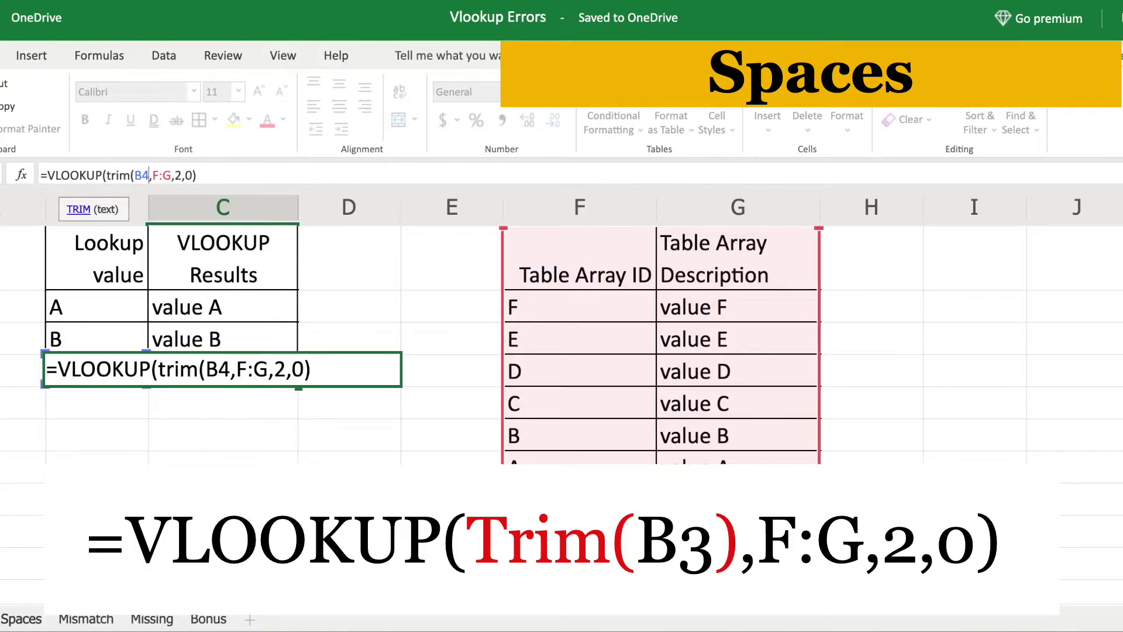
key(Right)
key(Right)
text())
key(Return)
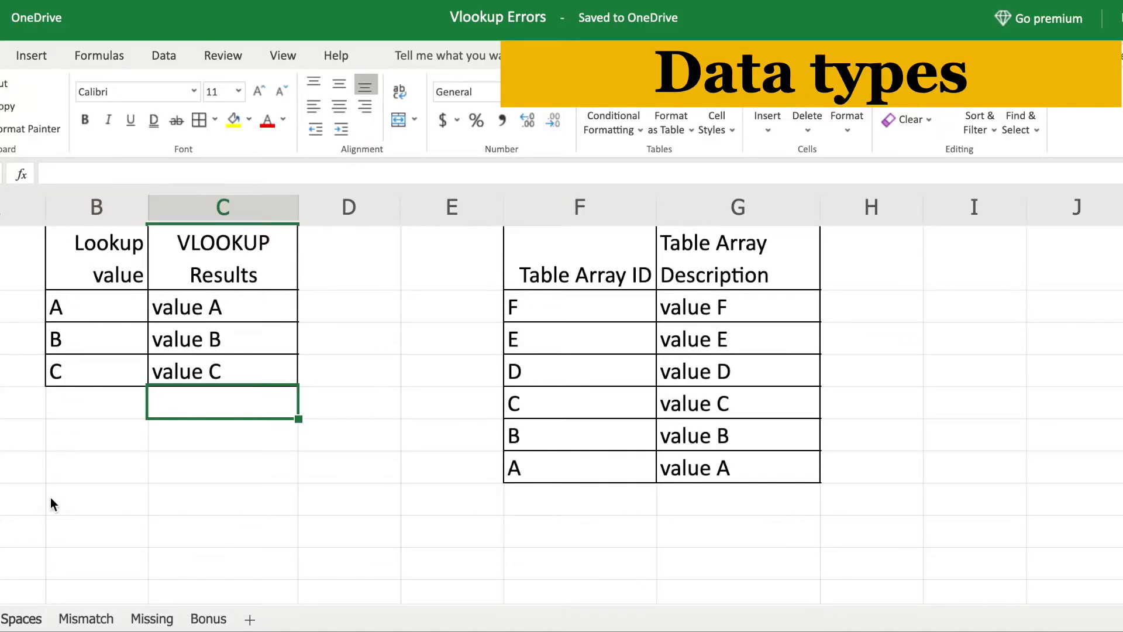
Step: On the Mismatch sheet, wrap the lookup value in C4's formula in NUMBERVALUE: =VLOOKUP(numbervalue(B4),E:F,2,0)
click(78, 624)
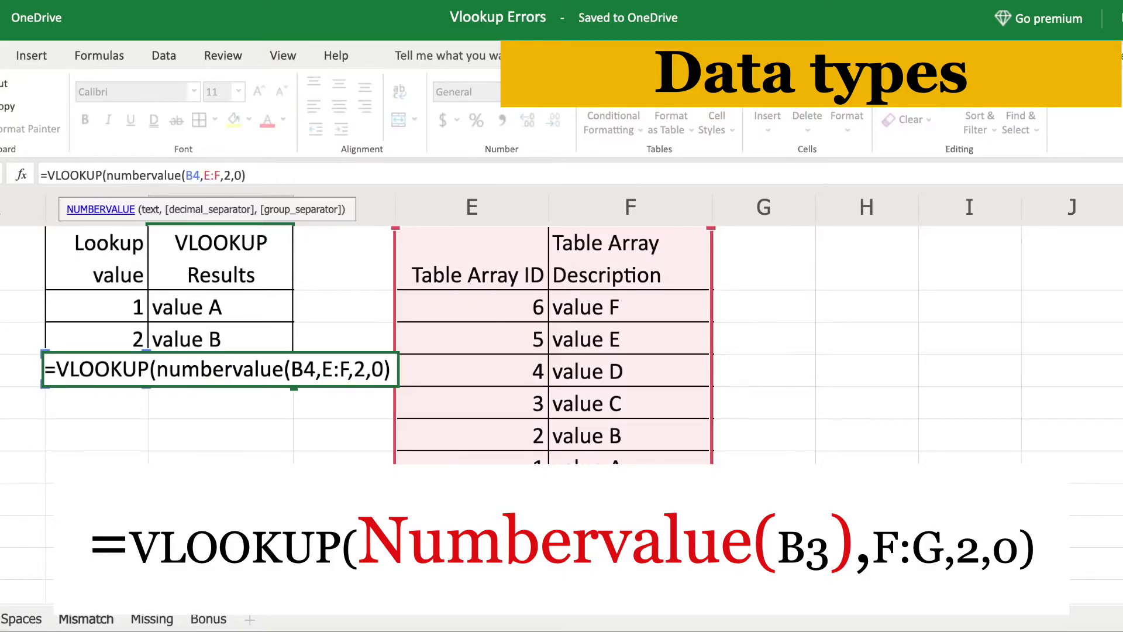
text())
key(Return)
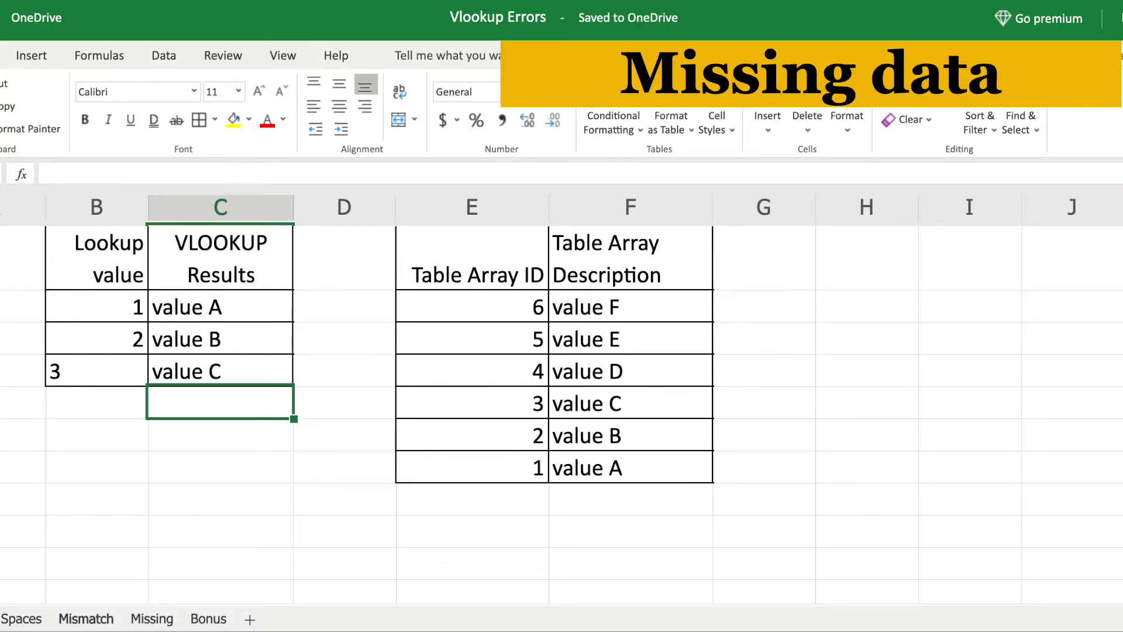
Step: On the Missing sheet, add a row below the table array with ID 45 in F7 and description ZZZ in G7
click(146, 616)
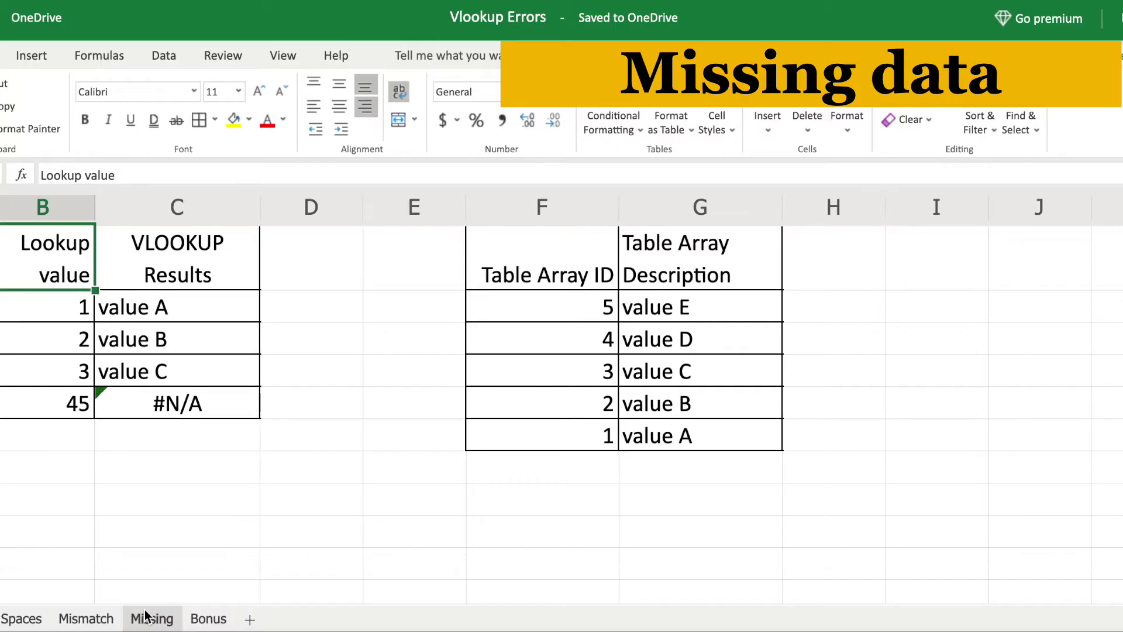
click(576, 477)
text(45)
key(Tab)
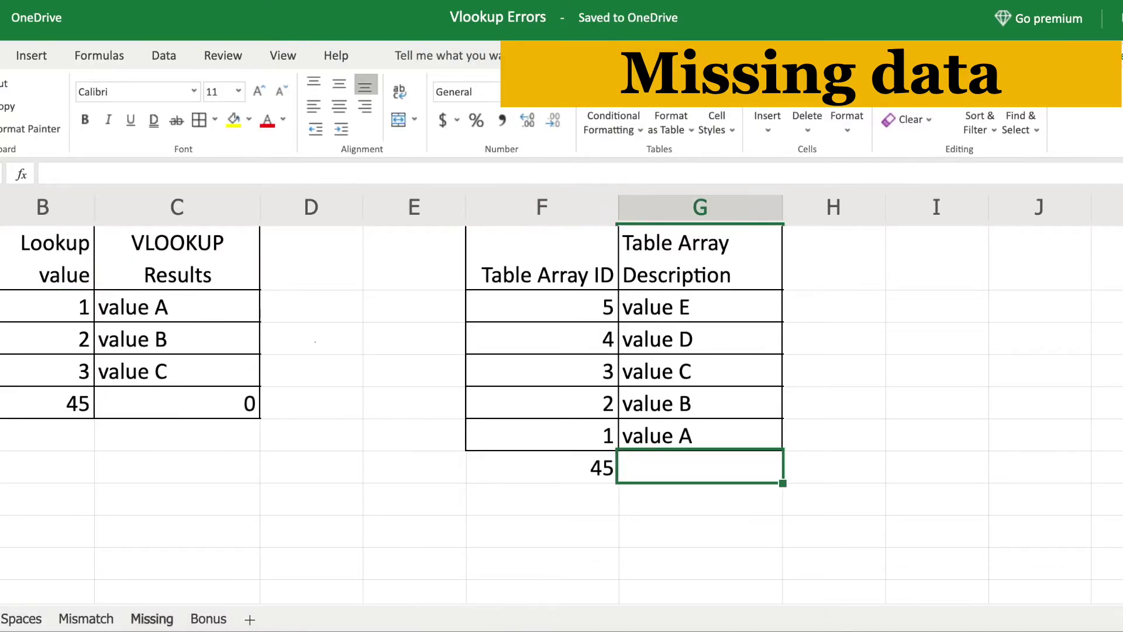
text(ZZZ)
key(Return)
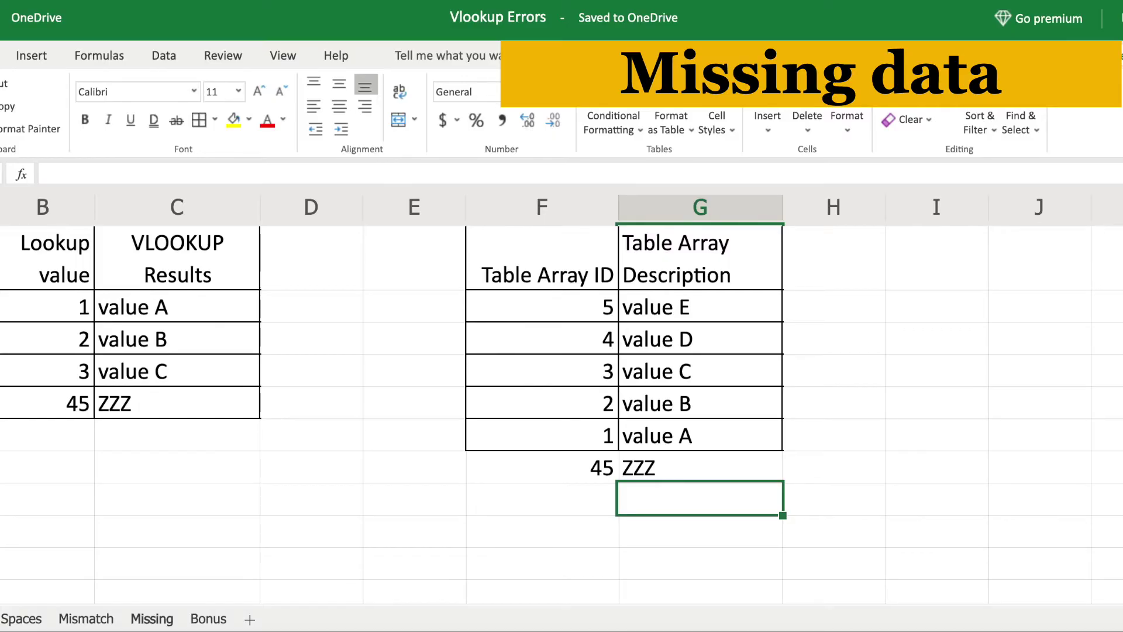
Step: Clear the ID 45 and description ZZZ from the row below the table array
key(Up)
key(Left)
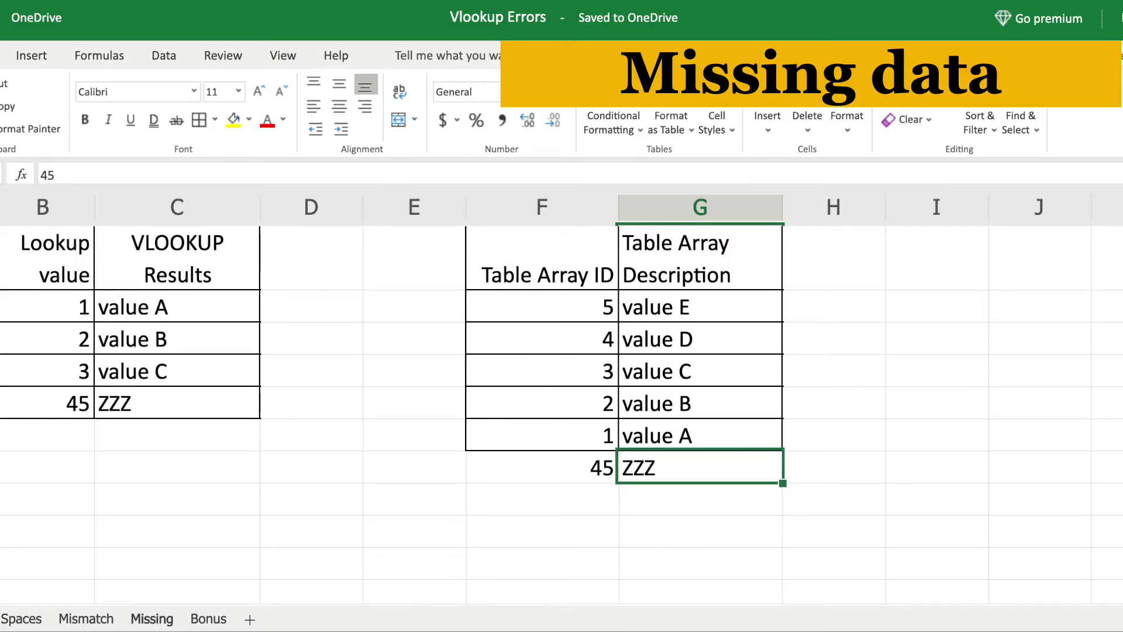
key(Delete)
key(Right)
key(Delete)
key(Left)
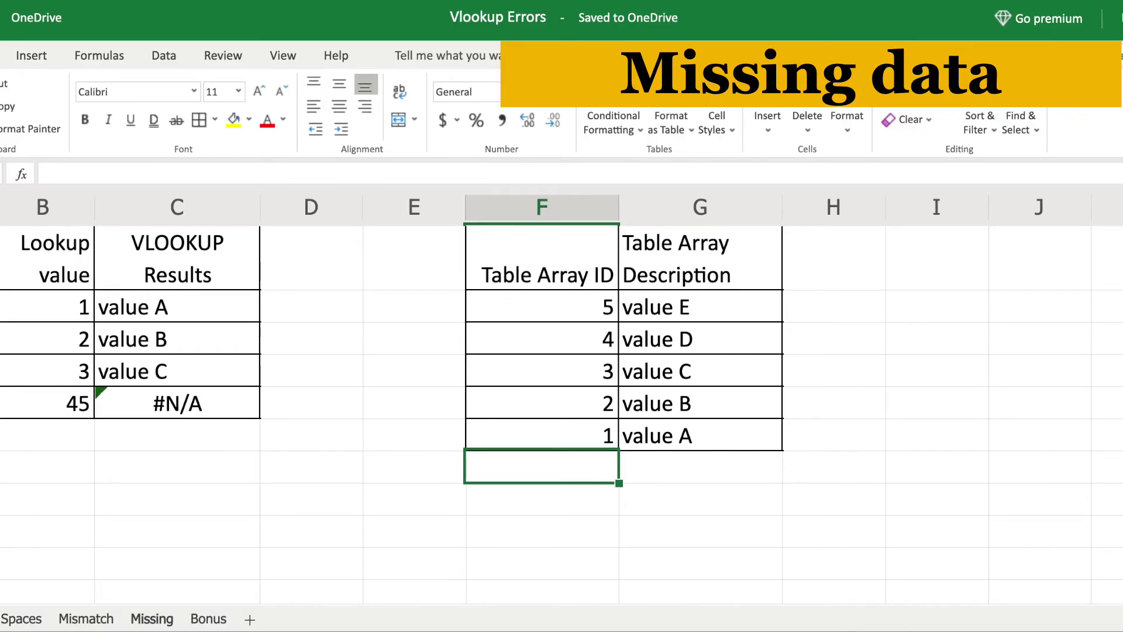
Step: Wrap C5's lookup in IFERROR with "Unknown" as the fallback: =IFERROR(VLOOKUP(B5,F:G,2,0),"Unknown")
key(Left)
key(Left)
key(Left)
key(Up)
key(Up)
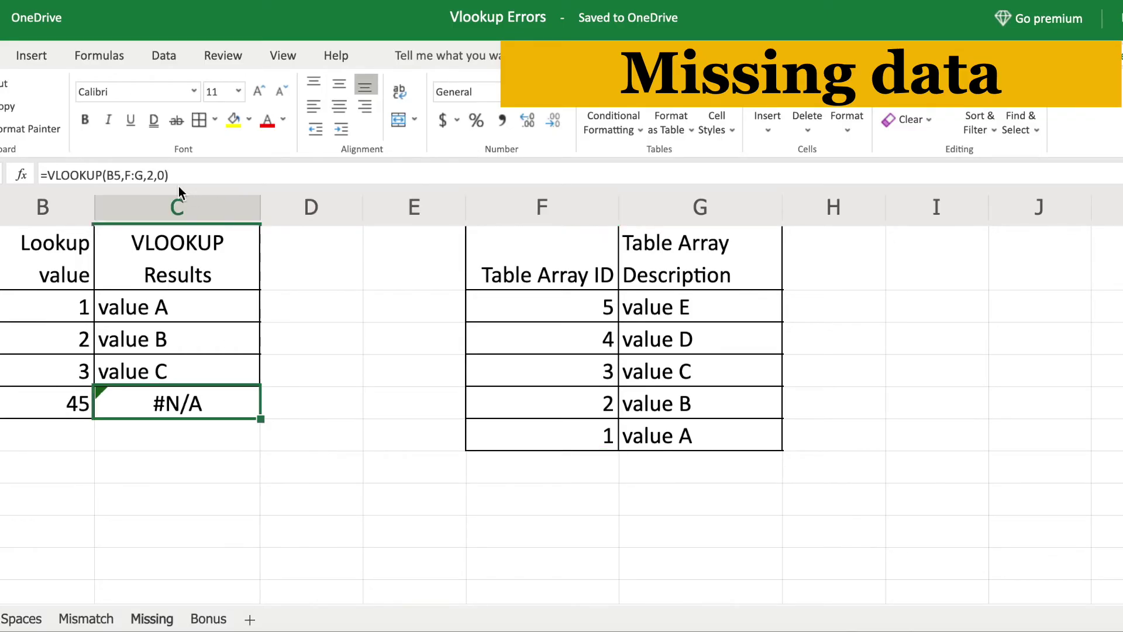
click(56, 174)
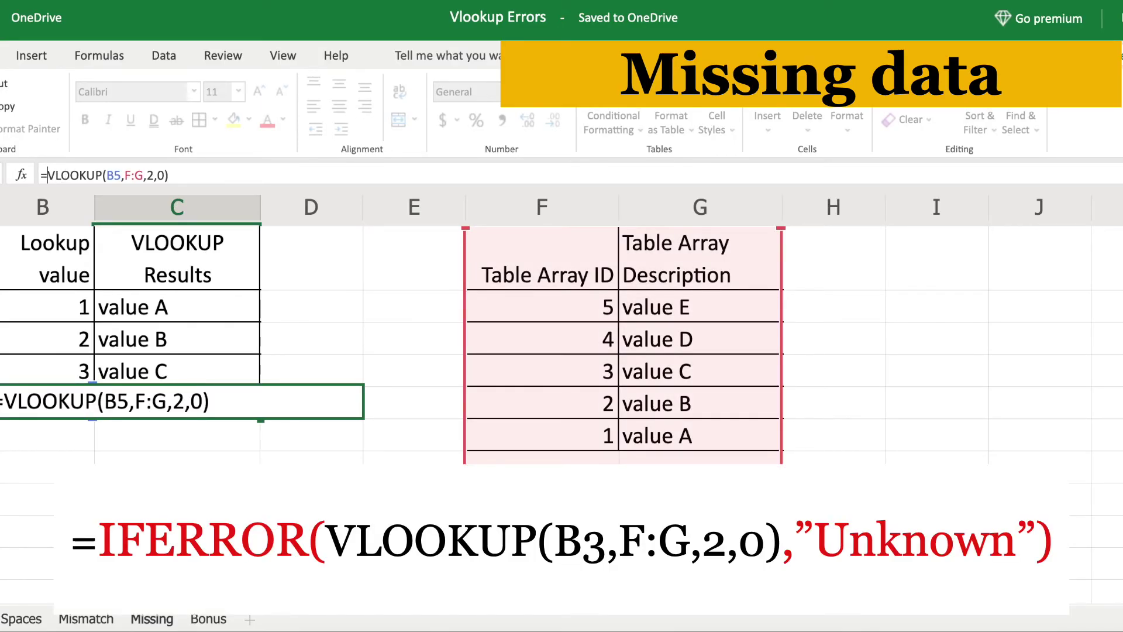
text(ife)
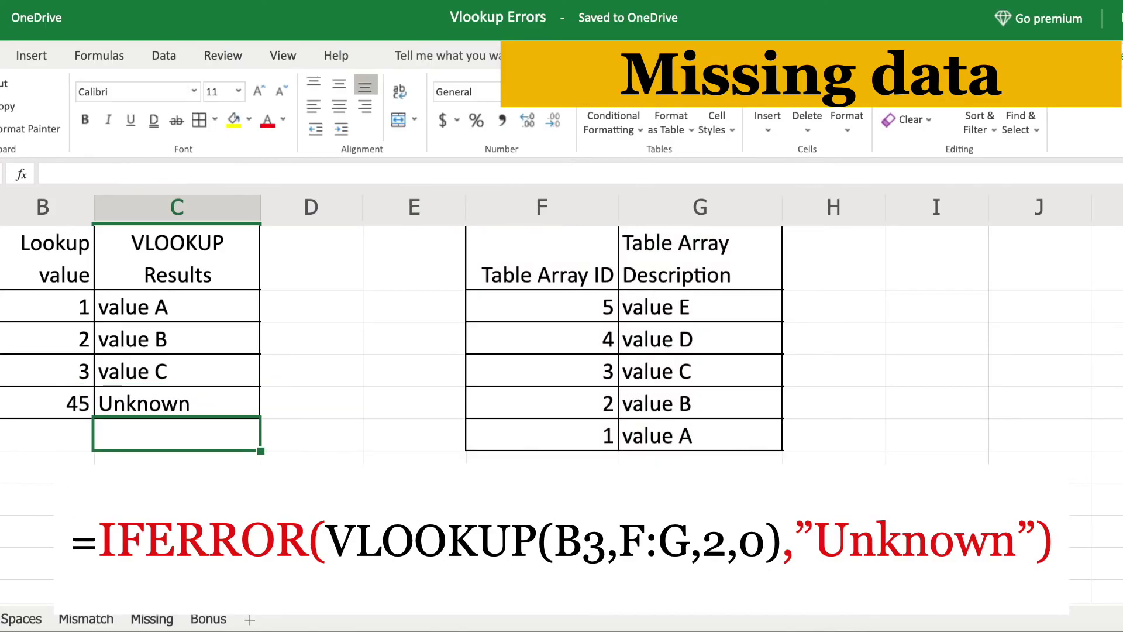